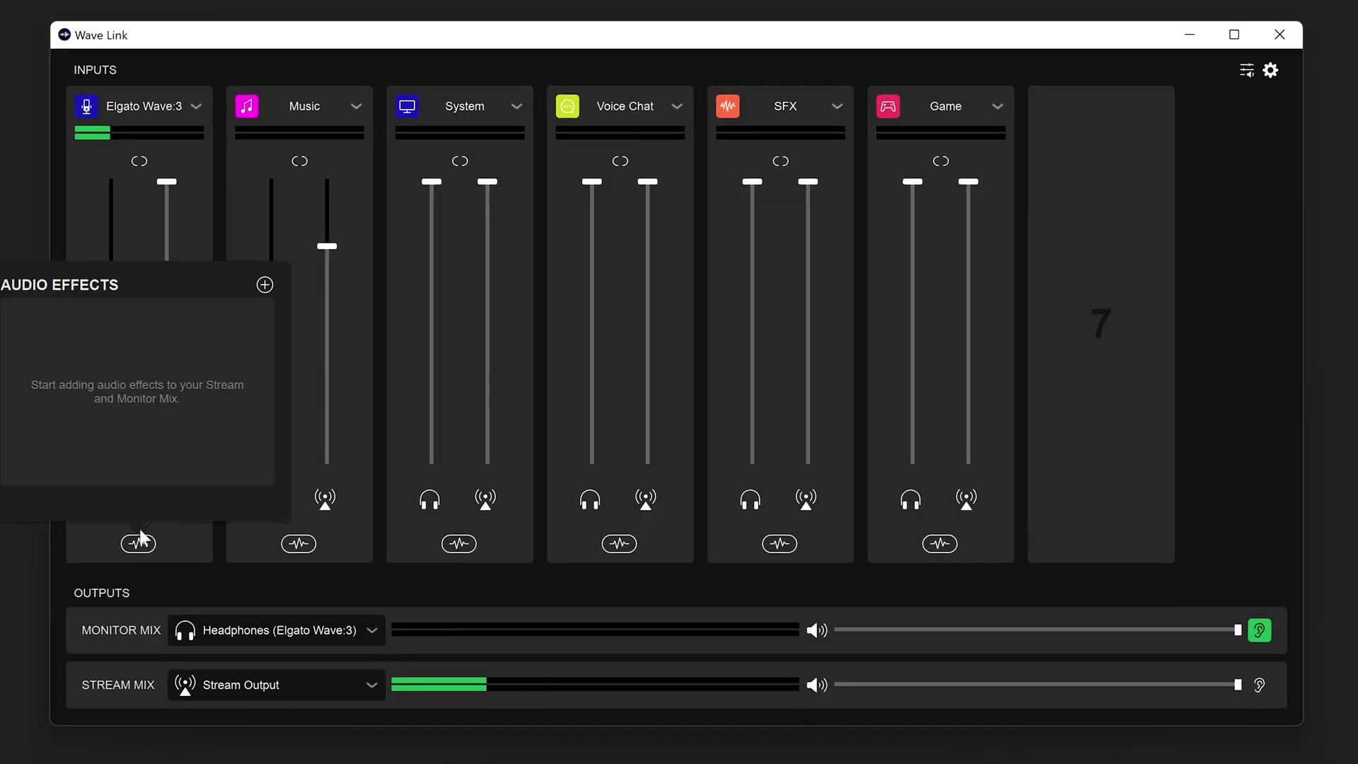
Step: Add NVIDIA Broadcast Noise Removal to the Elgato Wave:3 mic at 100% strength
{"action": "left_click", "coordinate": [265, 283]}
{"action": "mouse_move", "coordinate": [304, 488]}
{"action": "left_click", "coordinate": [595, 488]}
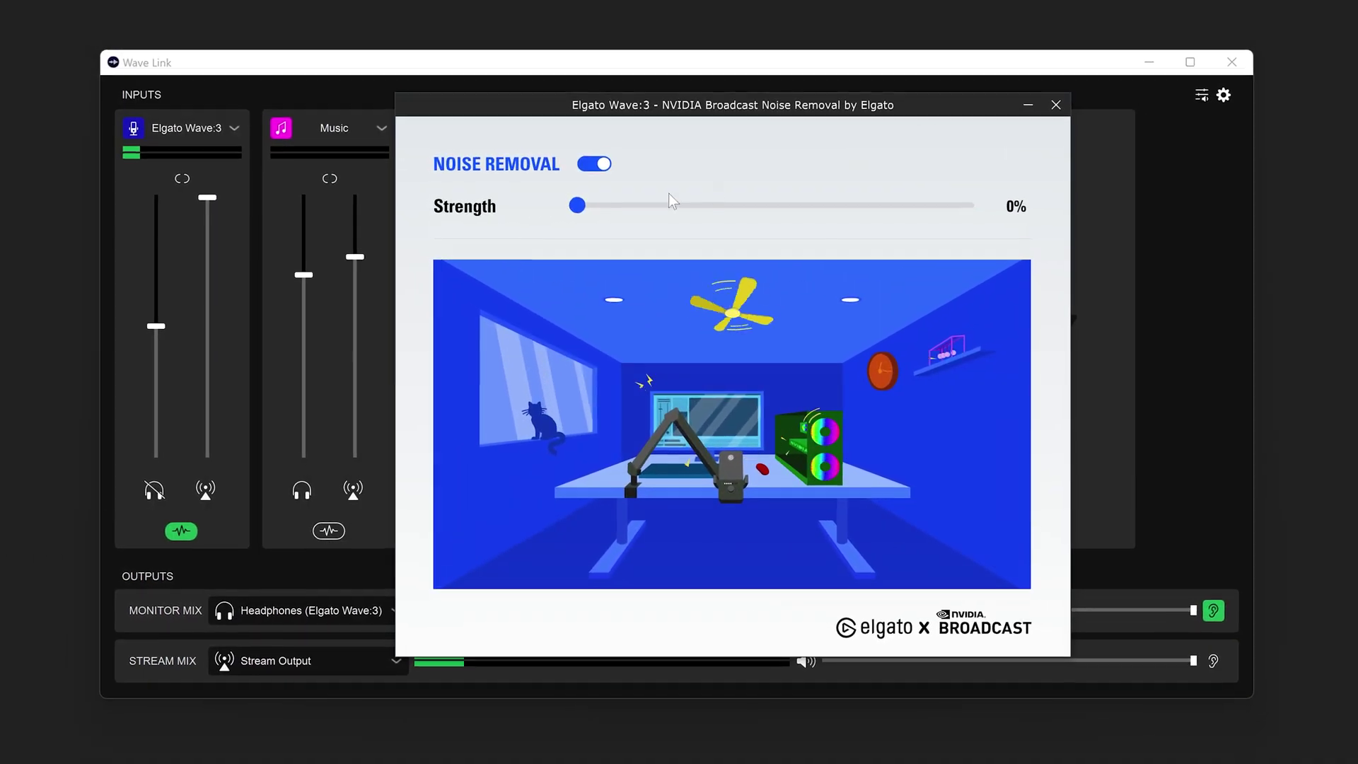
{"action": "left_click_drag", "start_coordinate": [581, 209], "coordinate": [955, 218]}
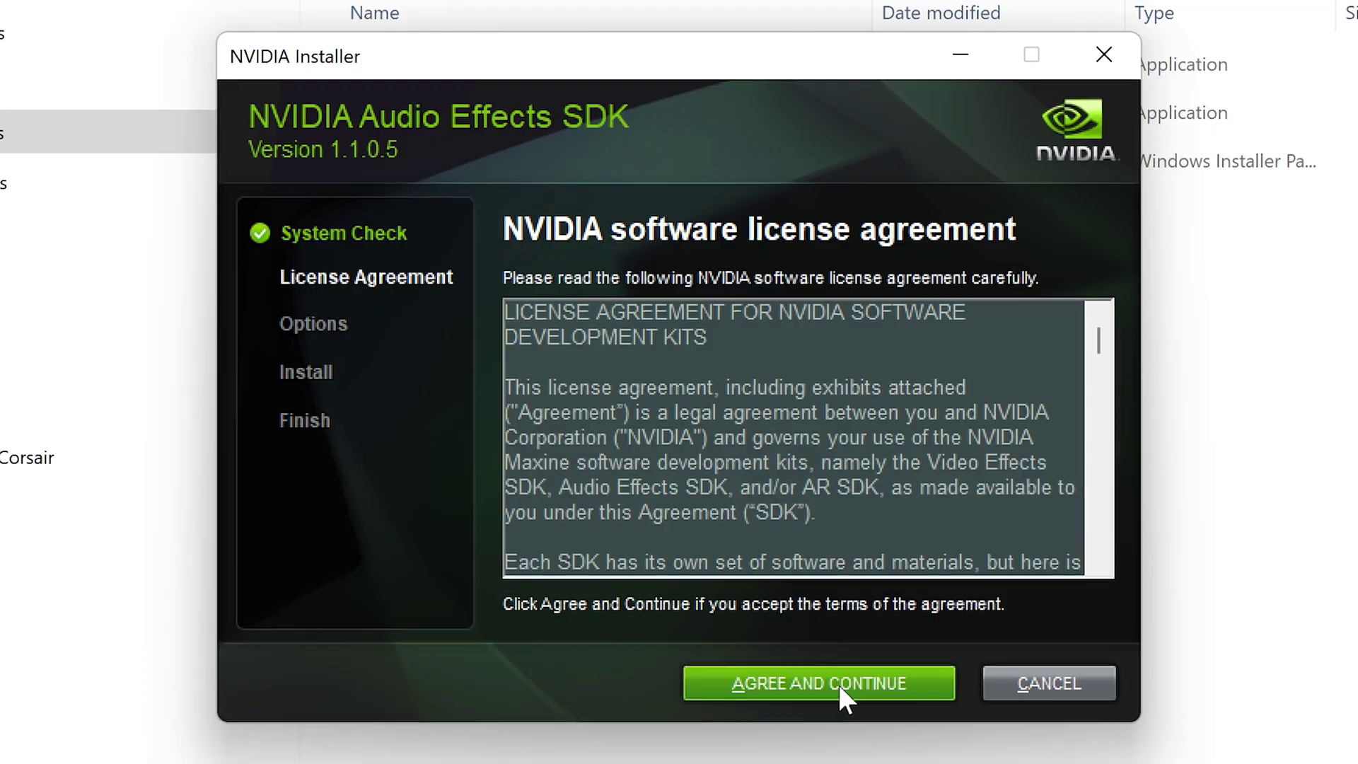
Step: Install the NVIDIA Audio Effects SDK 1.1.0.5, then download the NVIDIA Noise Removal plugin from elgato.com/downloads
{"action": "left_click", "coordinate": [838, 684]}
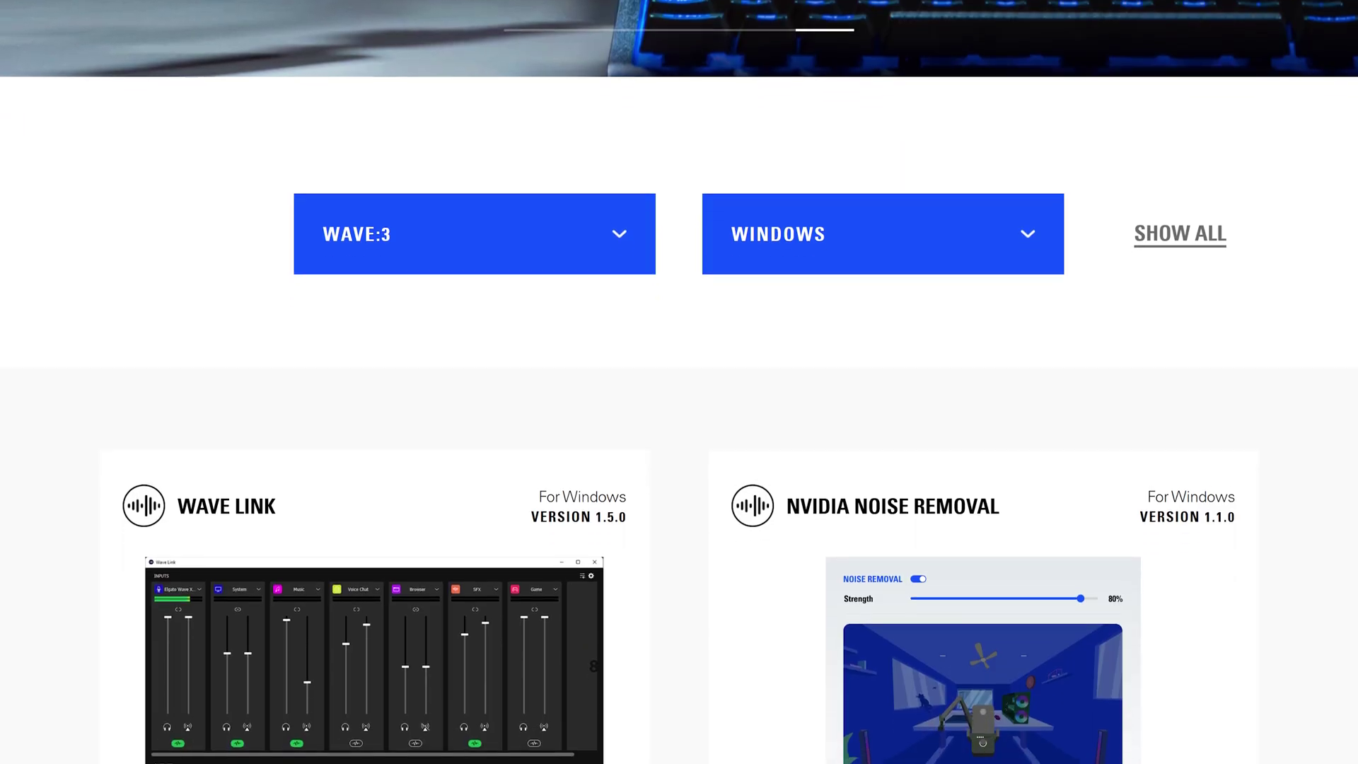
{"action": "scroll", "coordinate": [679, 382], "scroll_direction": "down", "scroll_amount": 6}
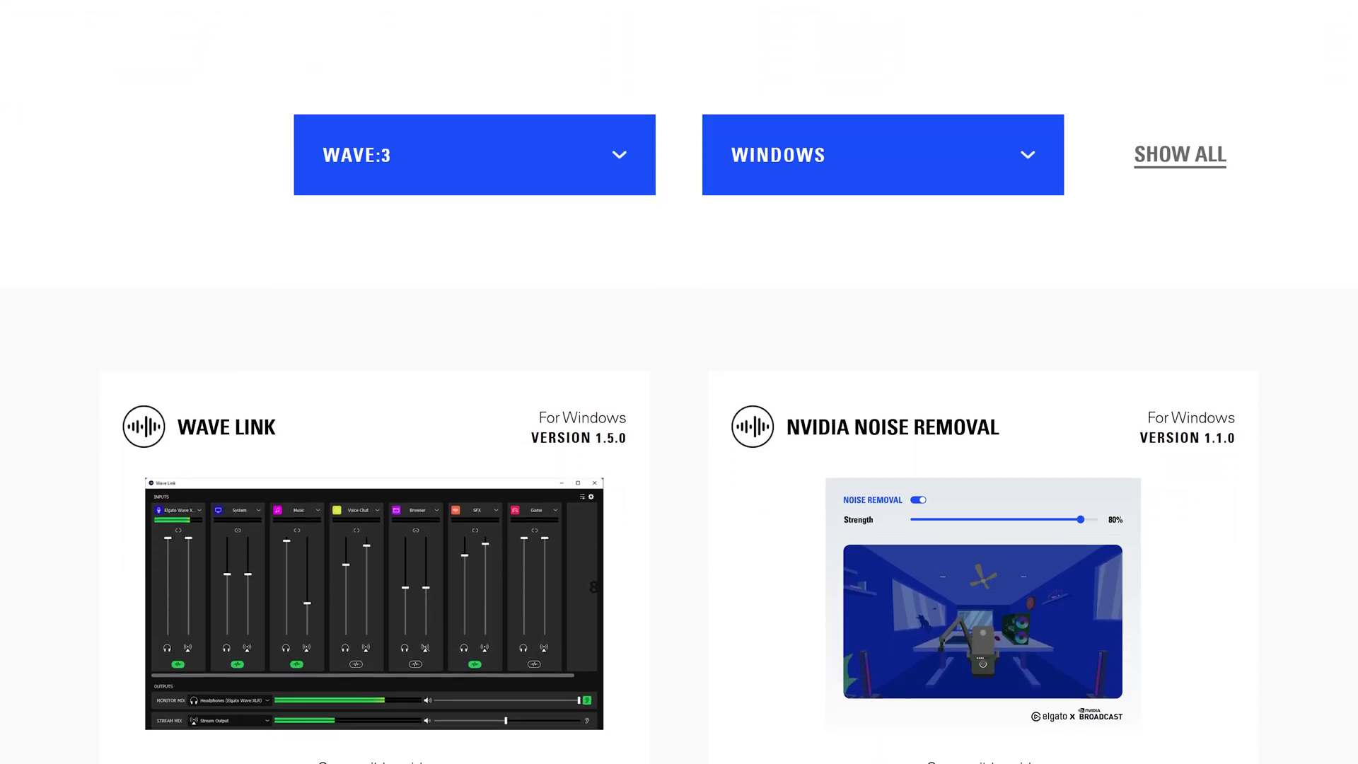
{"action": "scroll", "coordinate": [679, 382], "scroll_direction": "down", "scroll_amount": 2}
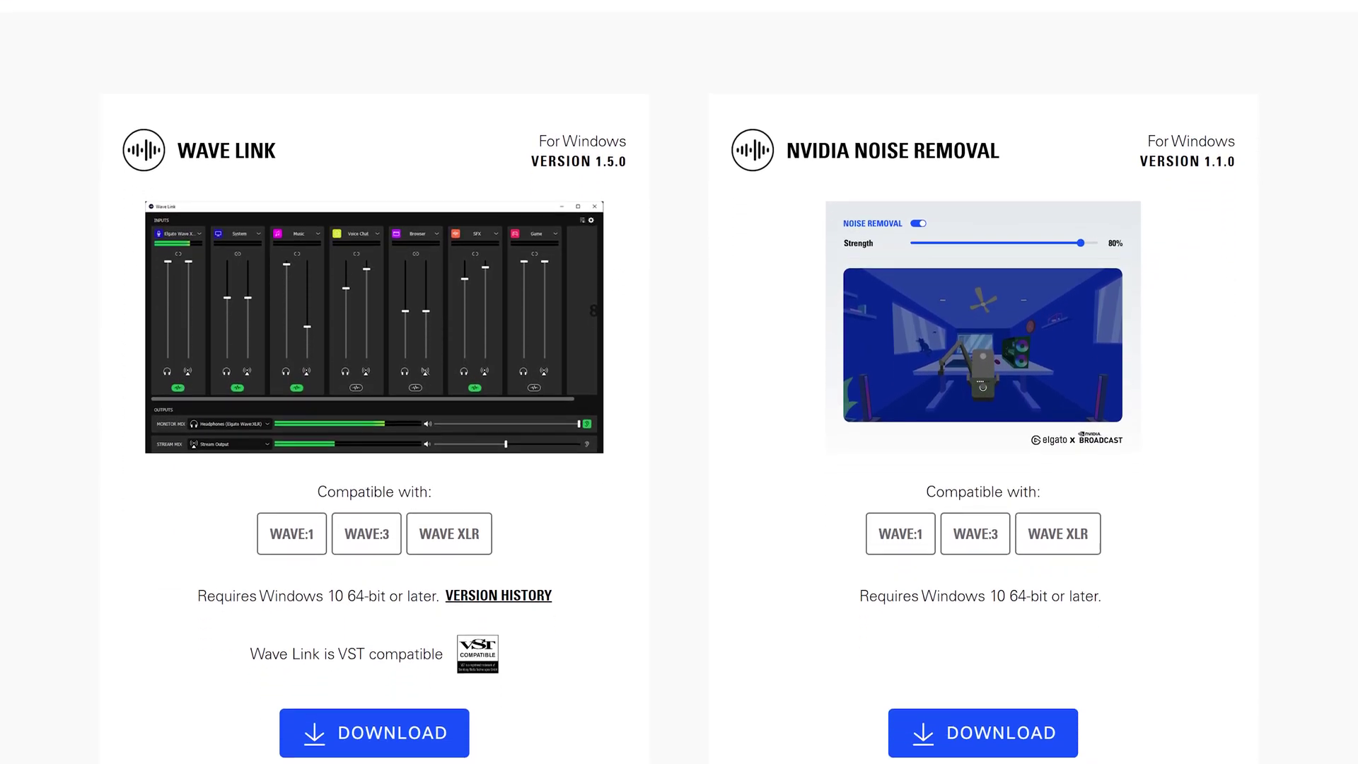
{"action": "left_click", "coordinate": [990, 665]}
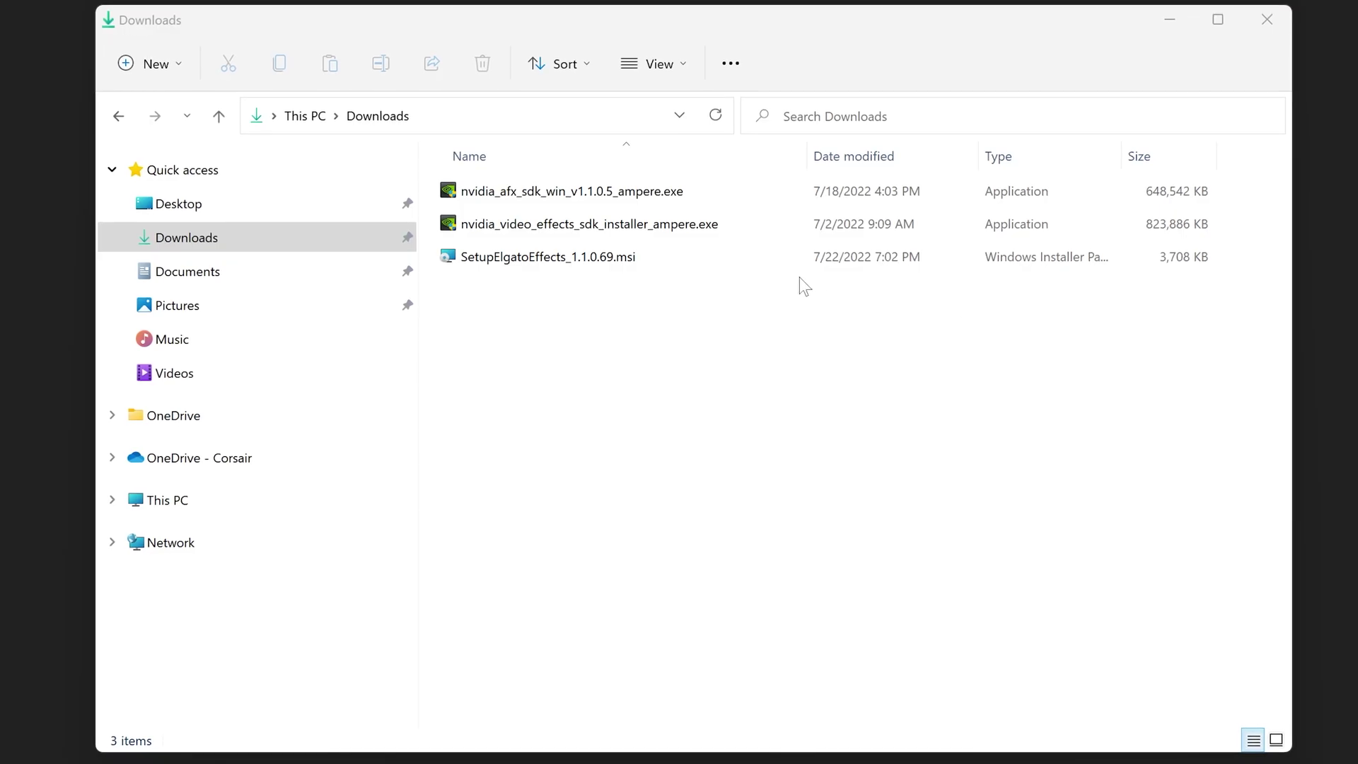
Step: Install Elgato Audio Effects from SetupElgatoEffects_1.1.0.69.msi, accepting the licence terms
{"action": "double_click", "coordinate": [637, 255]}
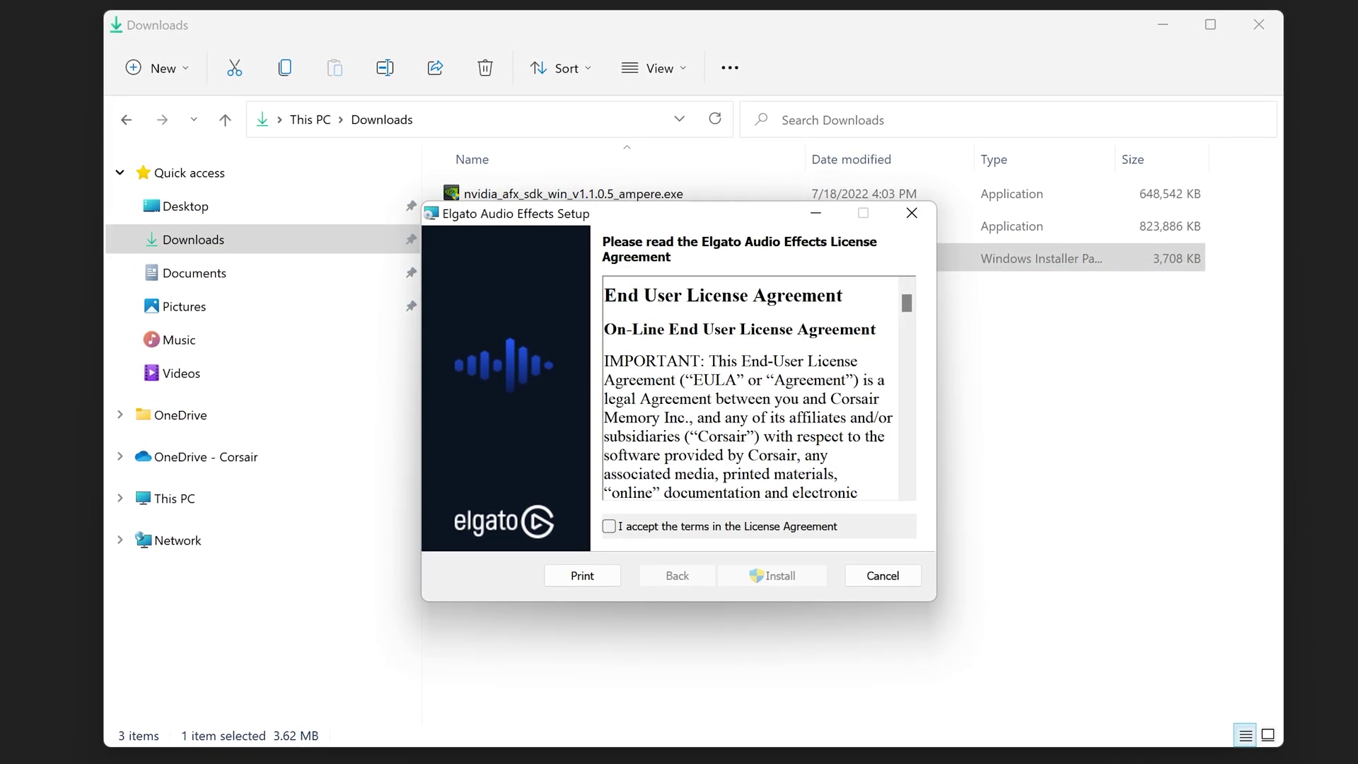
{"action": "left_click", "coordinate": [716, 529]}
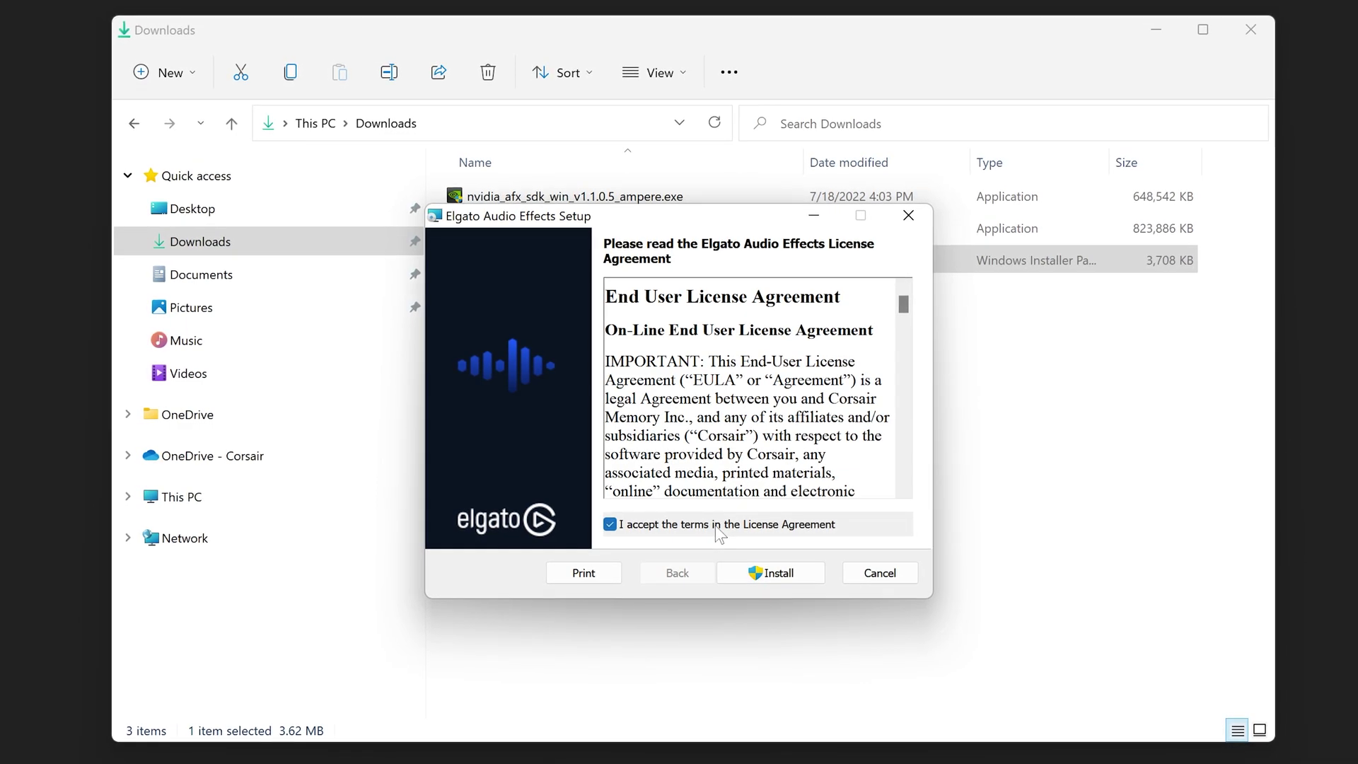
{"action": "left_click", "coordinate": [770, 575]}
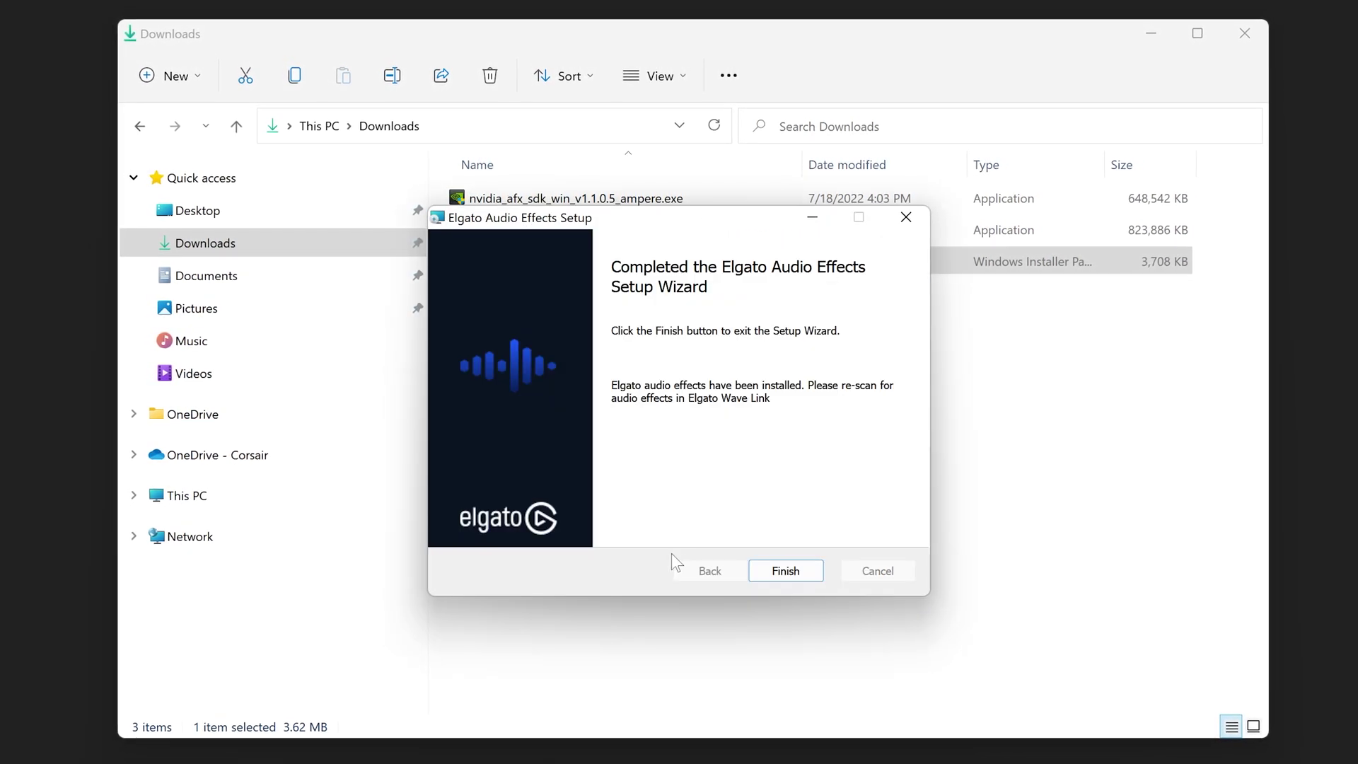
{"action": "left_click", "coordinate": [785, 571]}
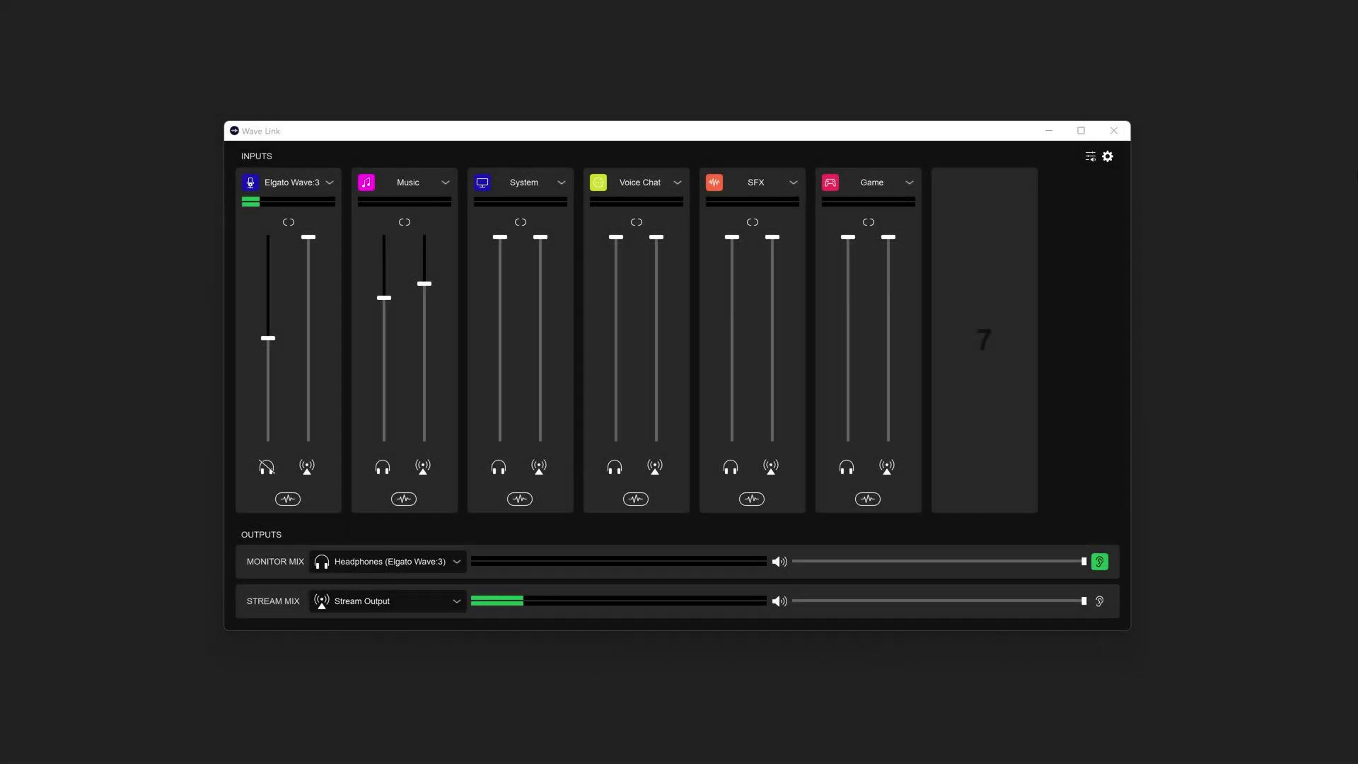
Step: Run Scan Plugin Folders in Wave Link's Audio Effects settings to detect NVIDIA Broadcast Noise Removal
{"action": "left_click", "coordinate": [1108, 157]}
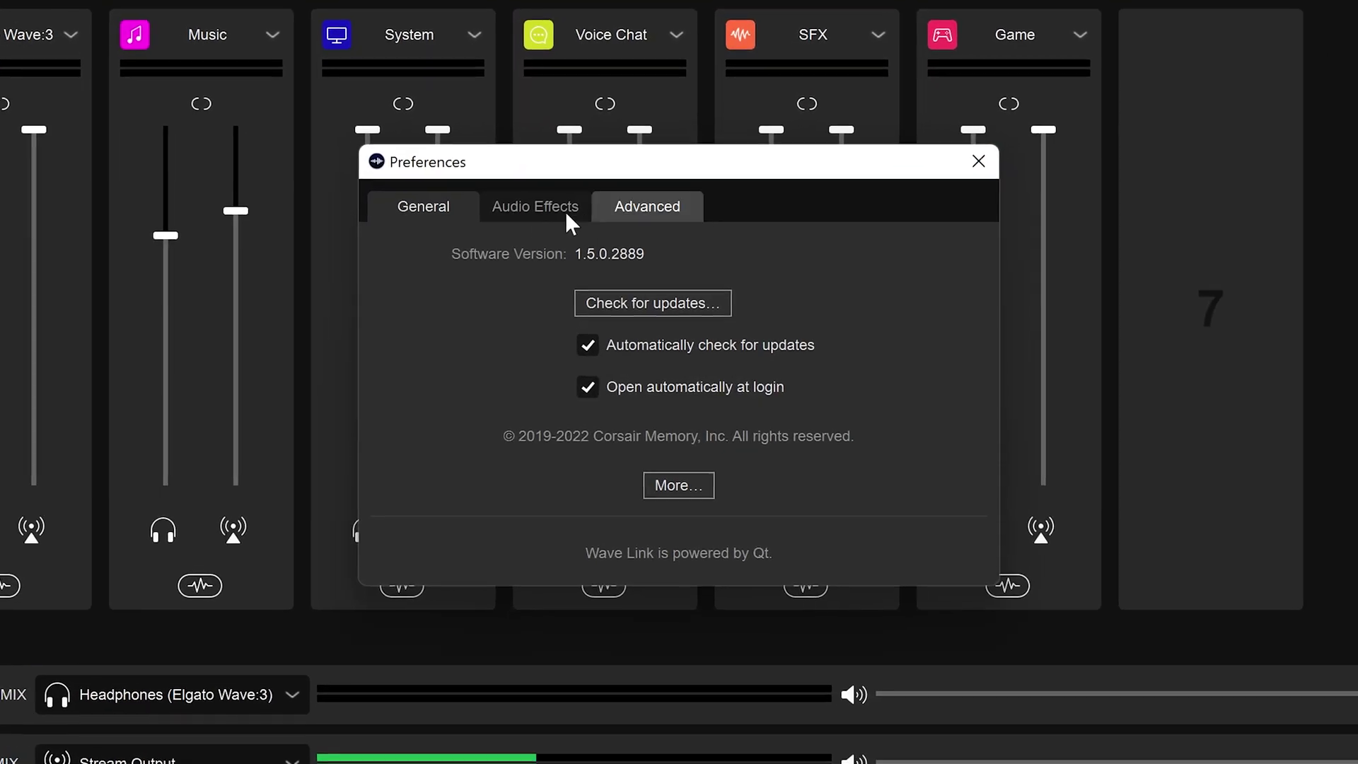
{"action": "left_click", "coordinate": [599, 287]}
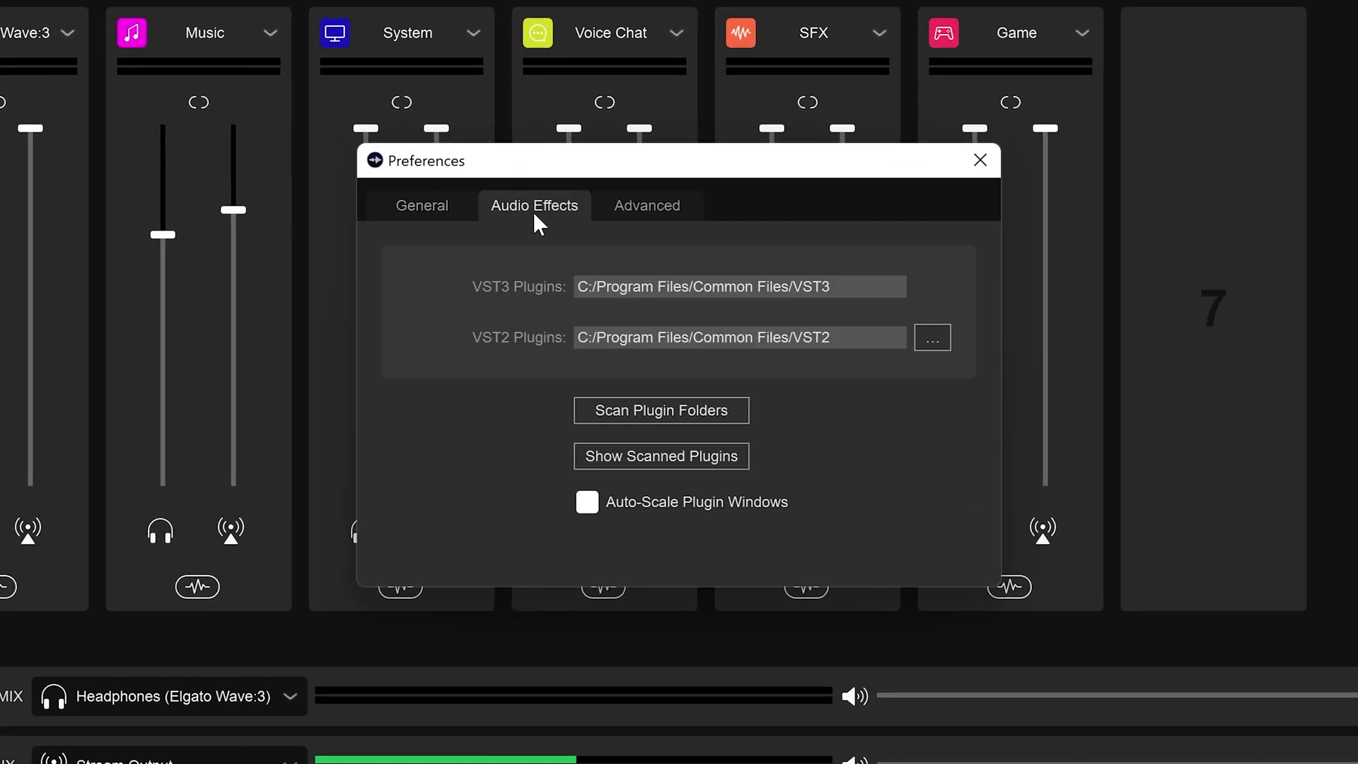
{"action": "left_click", "coordinate": [648, 413]}
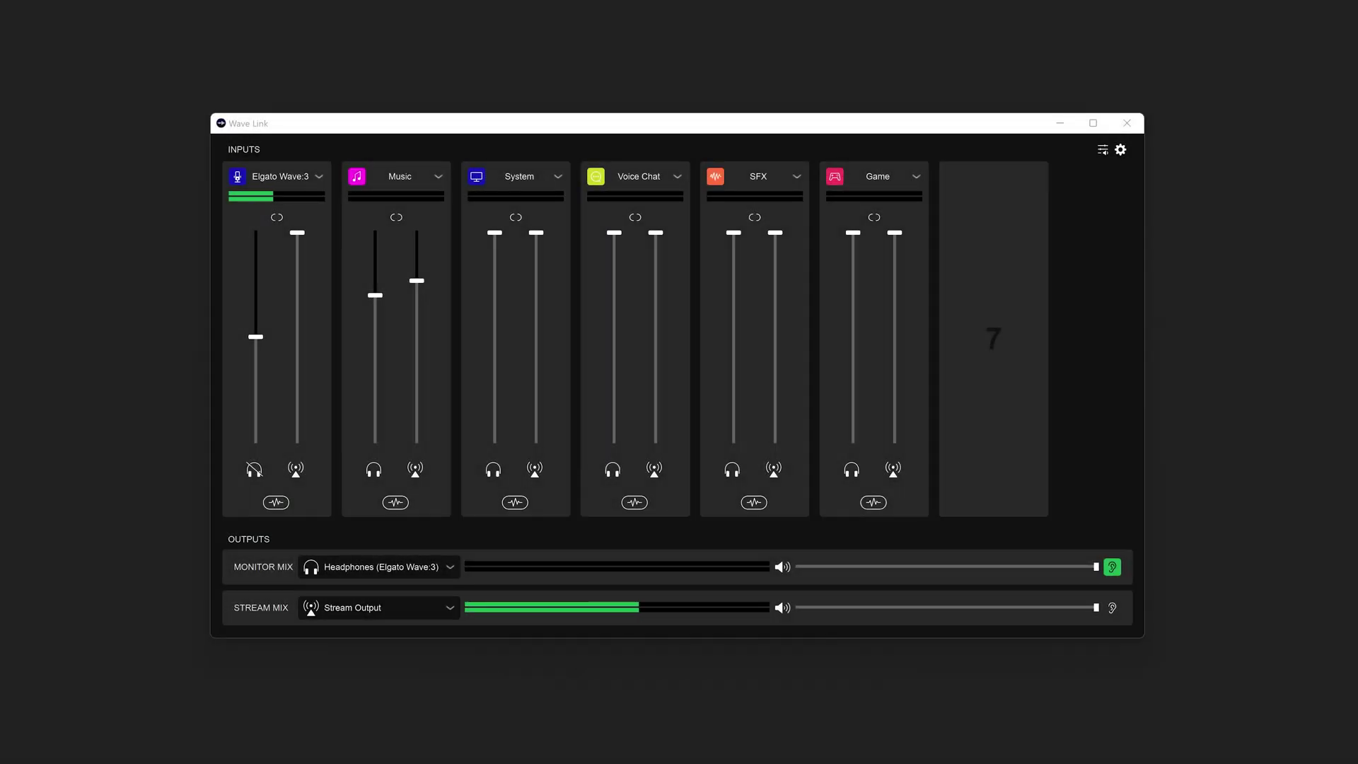
Step: Add NVIDIA Broadcast Noise Removal by Elgato to the Wave:3 channel's effects
{"action": "left_click", "coordinate": [276, 502]}
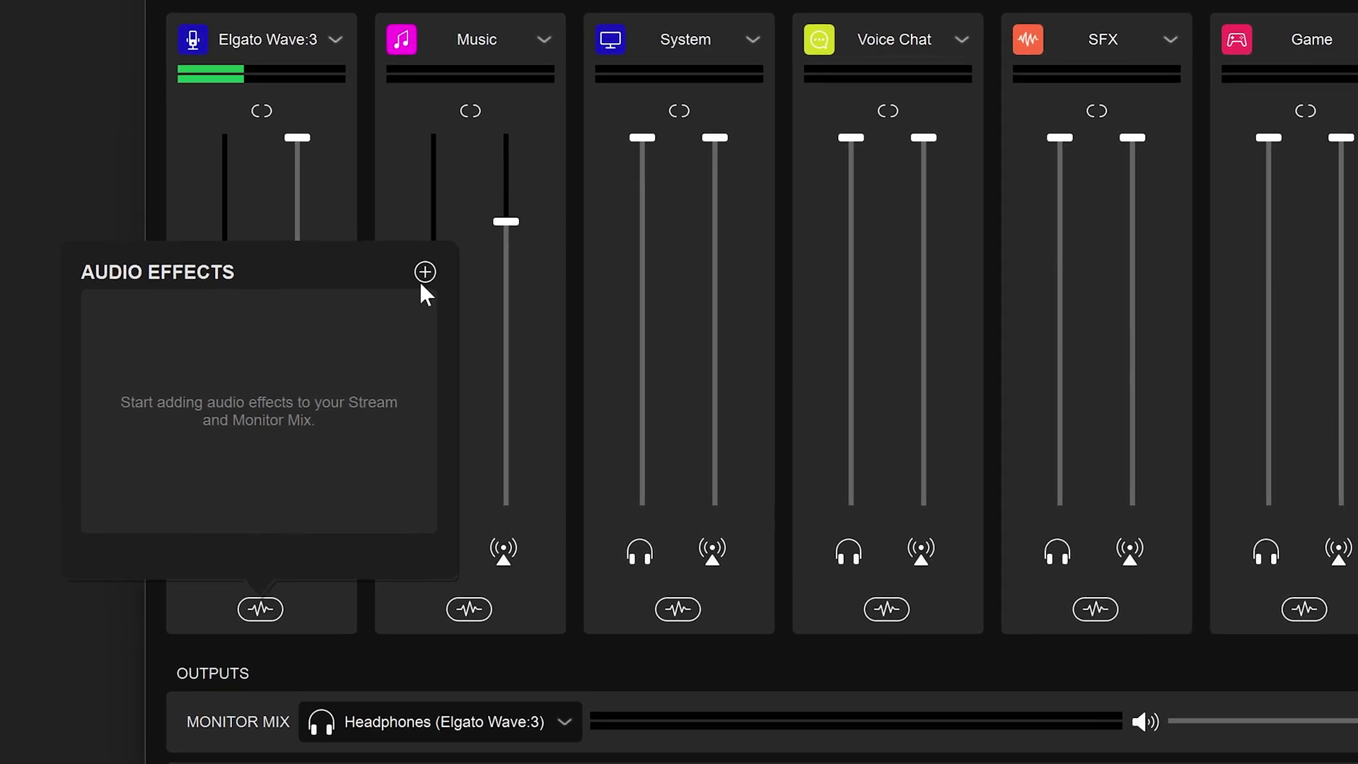
{"action": "left_click", "coordinate": [425, 273]}
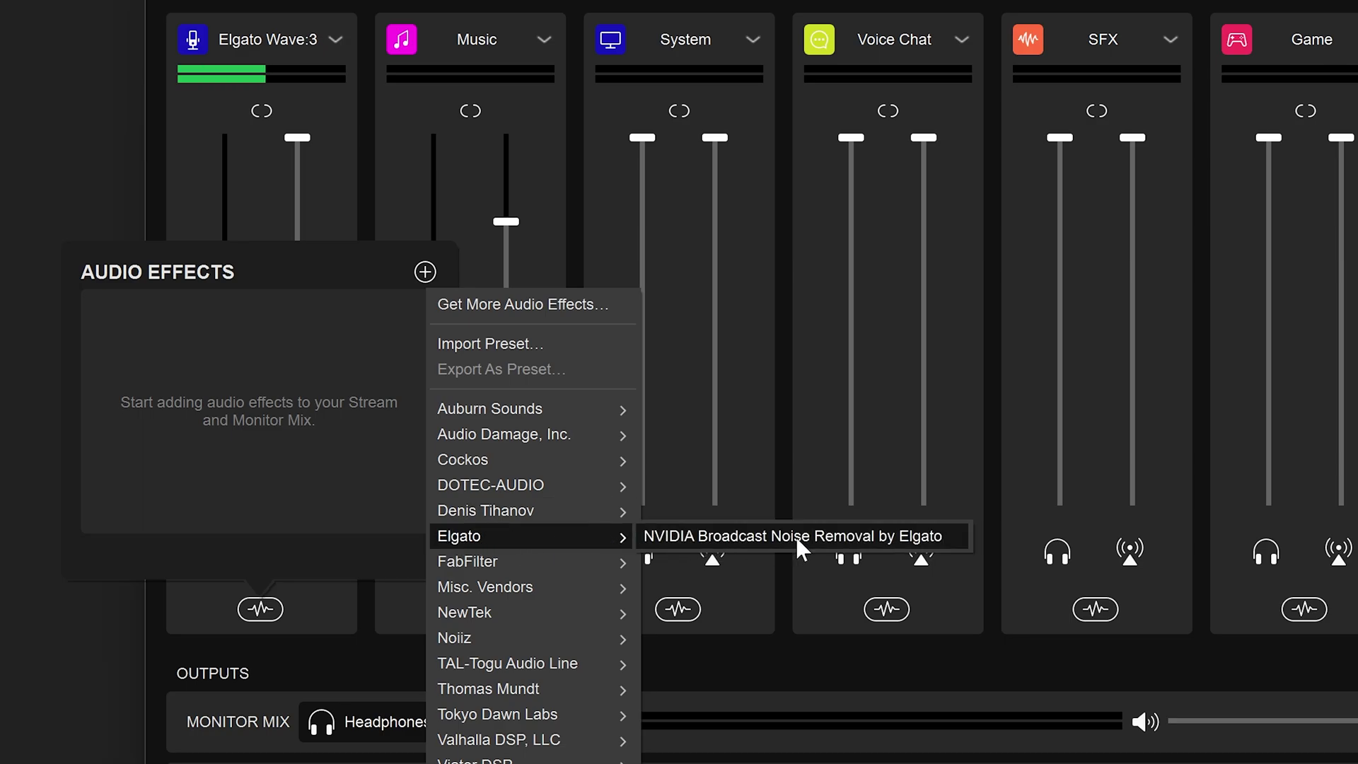
{"action": "left_click", "coordinate": [827, 539]}
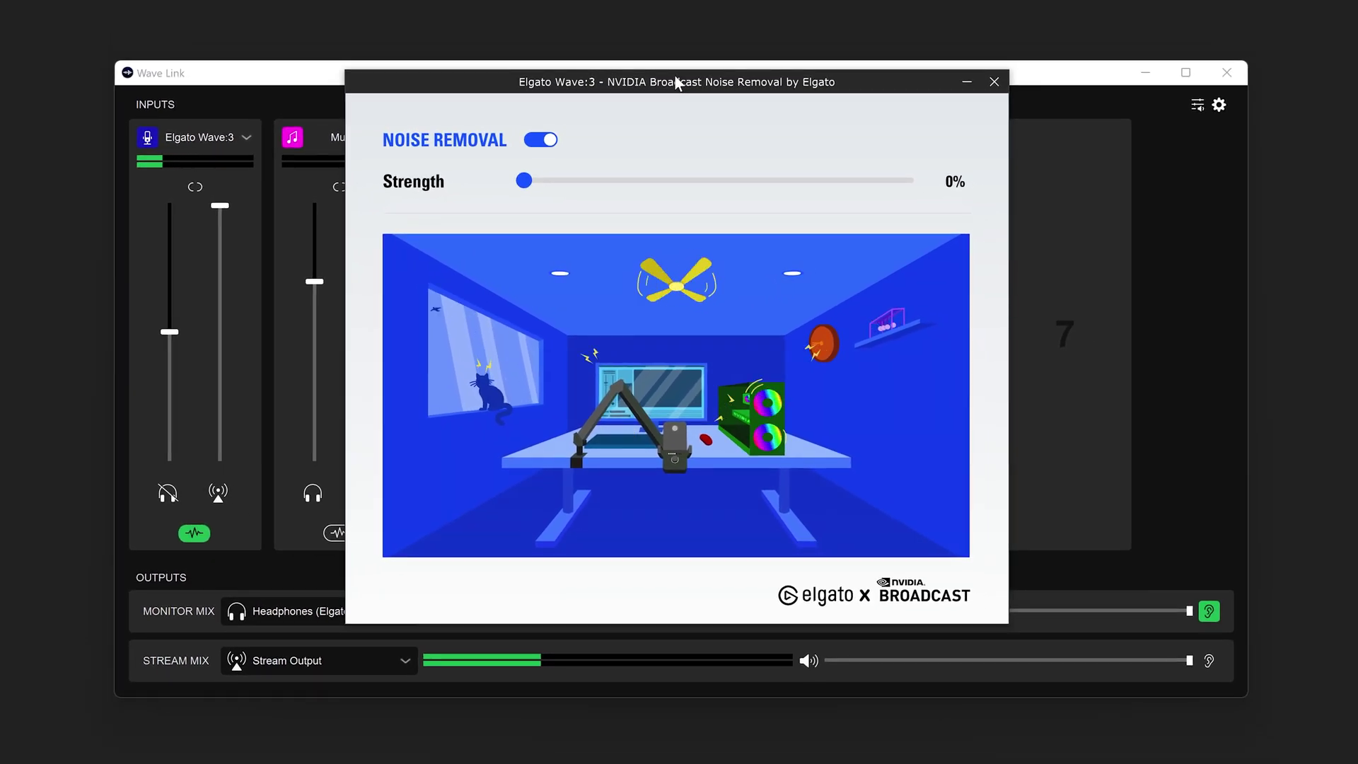
Step: Turn the mic's Noise Removal on and set its strength to 90%
{"action": "left_click", "coordinate": [537, 140]}
{"action": "left_click_drag", "start_coordinate": [526, 182], "coordinate": [868, 196]}
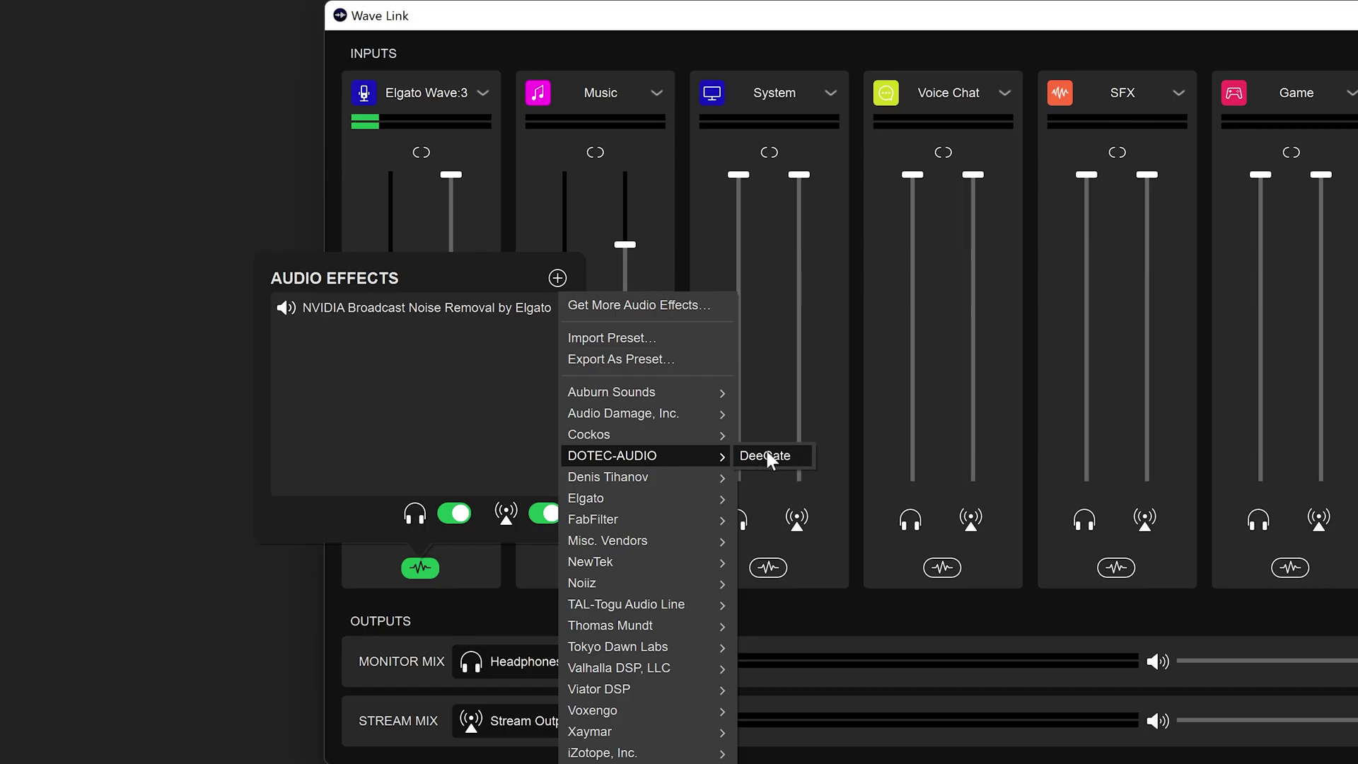
{"action": "left_click", "coordinate": [765, 452]}
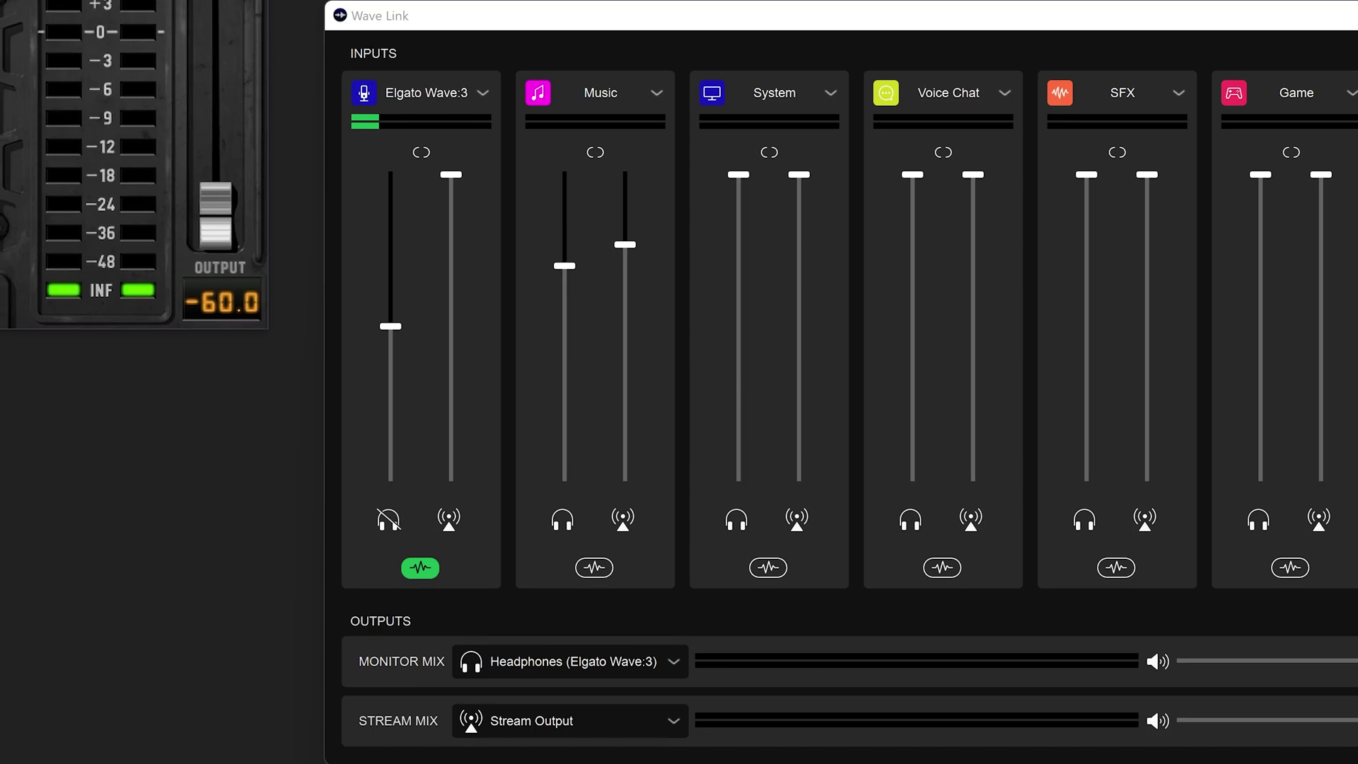
Step: Move NVIDIA Broadcast Noise Removal above ReaComp, ValhallaSupermassive and LV-60 in the mic chain
{"action": "left_click_drag", "start_coordinate": [242, 167], "coordinate": [223, 184]}
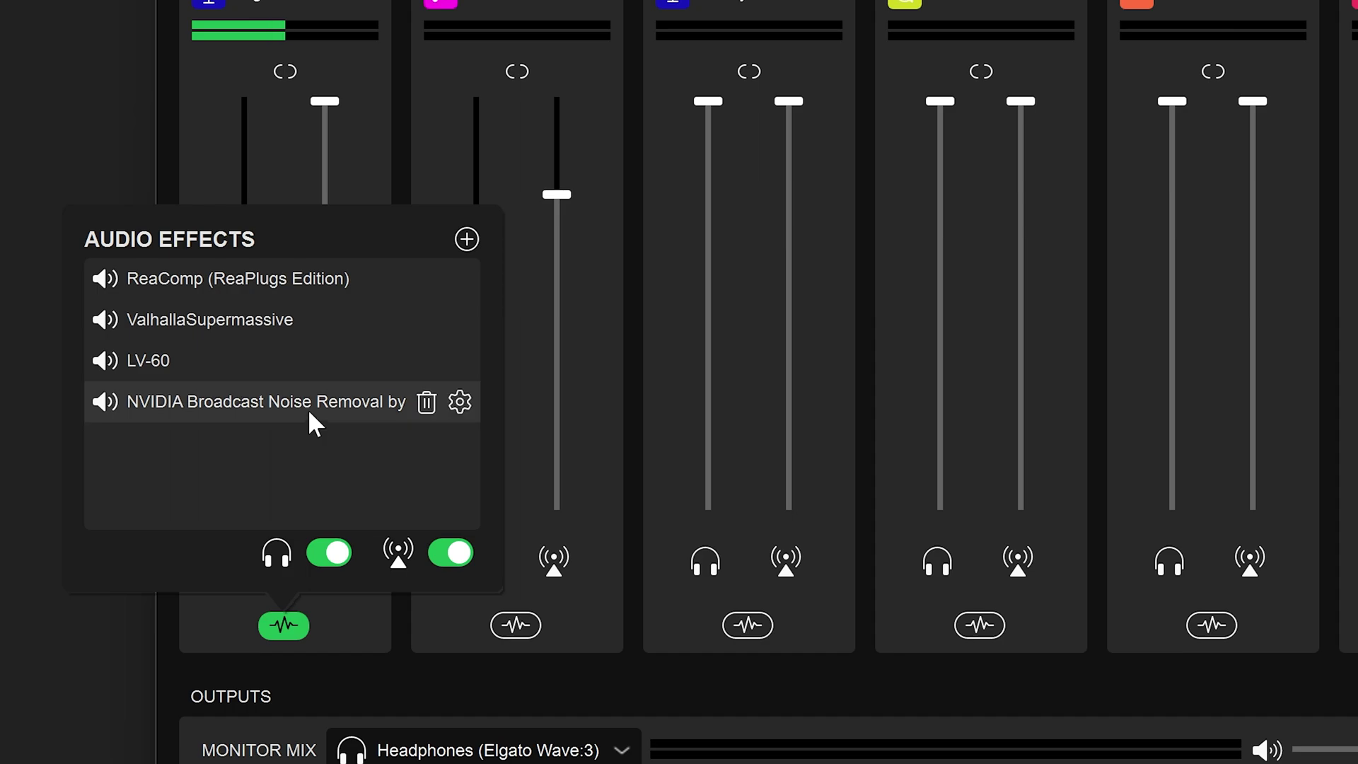
{"action": "left_click_drag", "start_coordinate": [315, 401], "coordinate": [316, 261]}
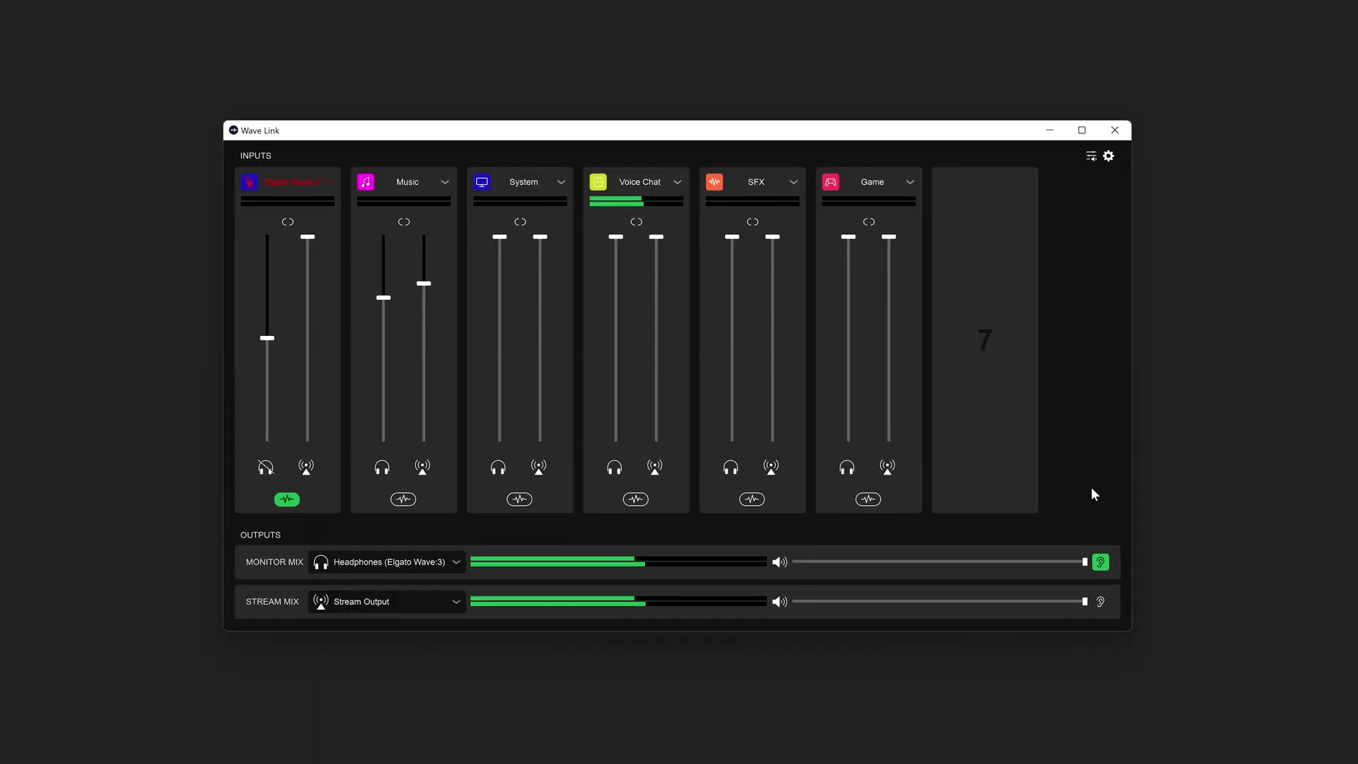
Step: Add NVIDIA Broadcast Noise Removal to Voice Chat at 90% strength
{"action": "left_click", "coordinate": [636, 499]}
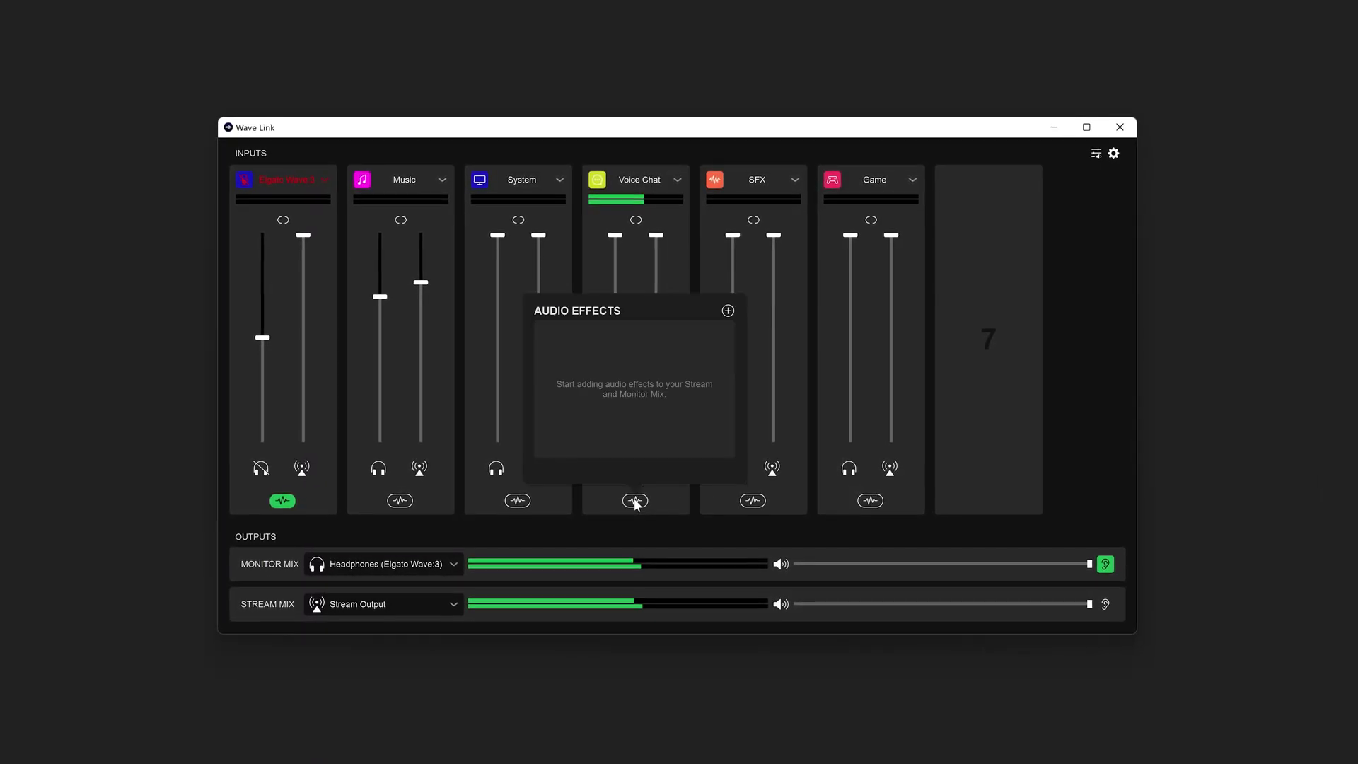
{"action": "left_click", "coordinate": [729, 310]}
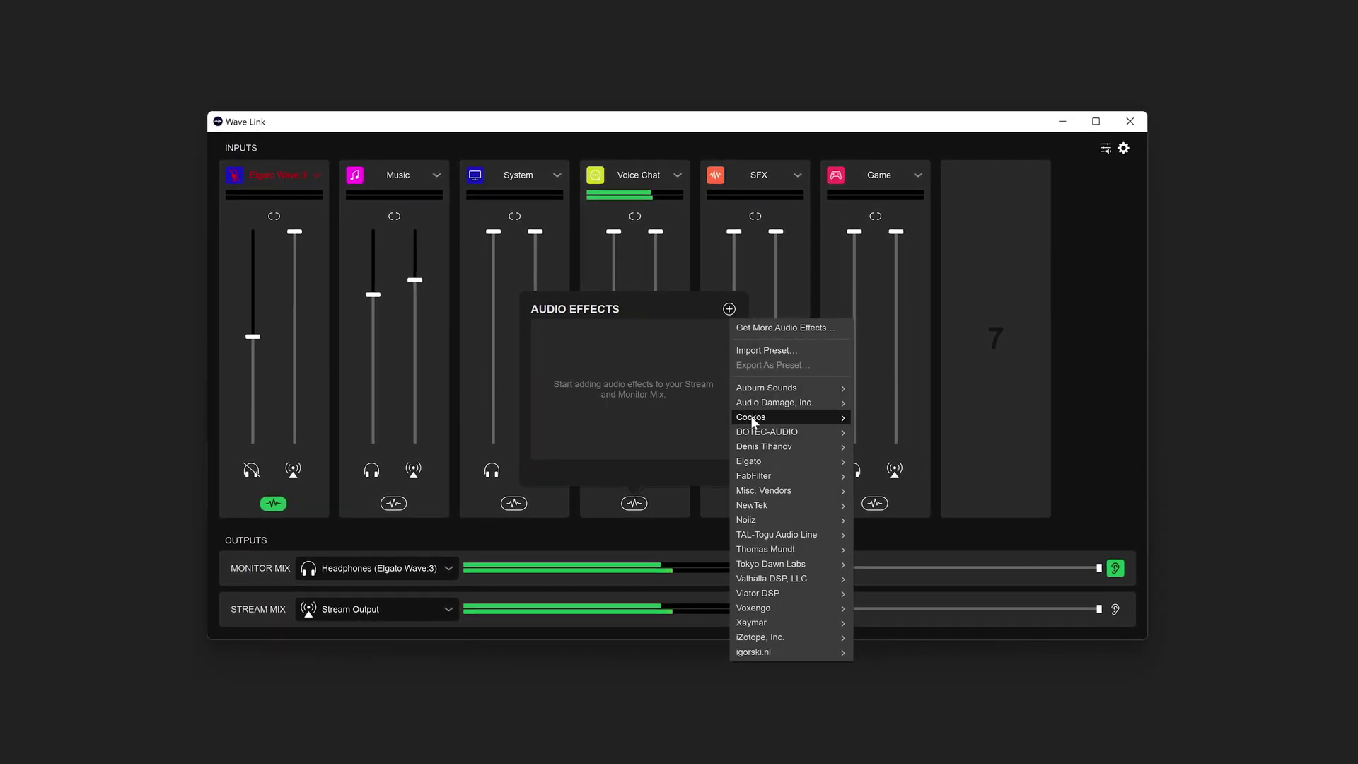
{"action": "mouse_move", "coordinate": [763, 460]}
{"action": "left_click", "coordinate": [901, 464]}
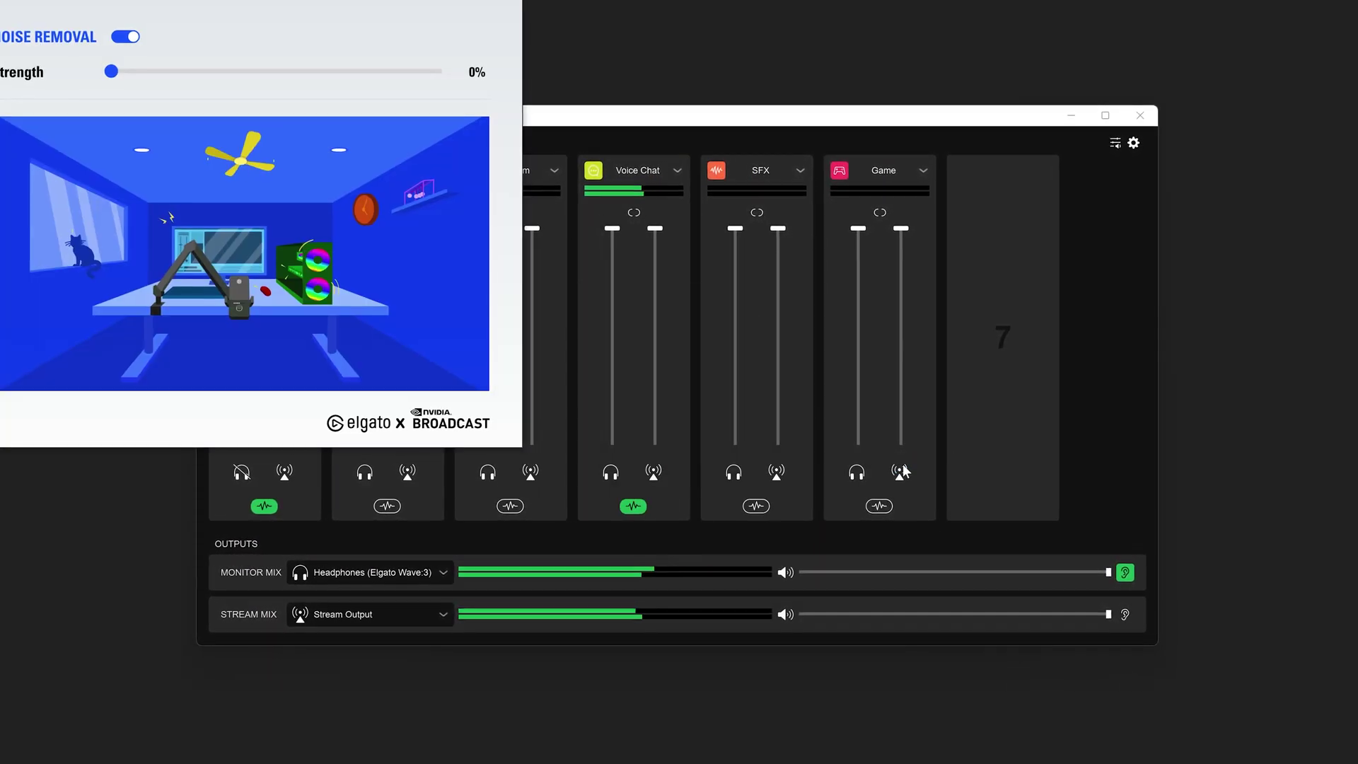
{"action": "left_click_drag", "start_coordinate": [101, 73], "coordinate": [469, 32]}
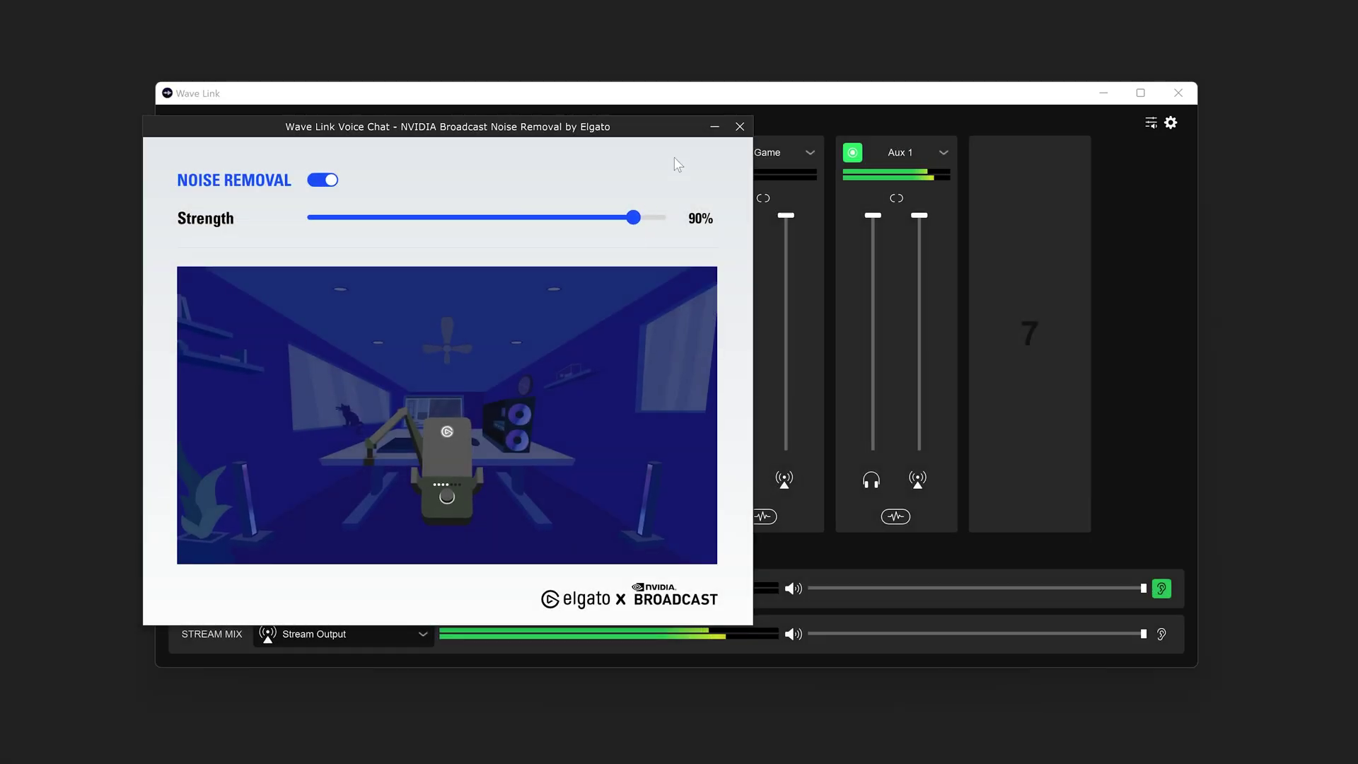
Step: Add NVIDIA Broadcast Noise Removal to Aux 1 and raise its strength
{"action": "left_click", "coordinate": [735, 131]}
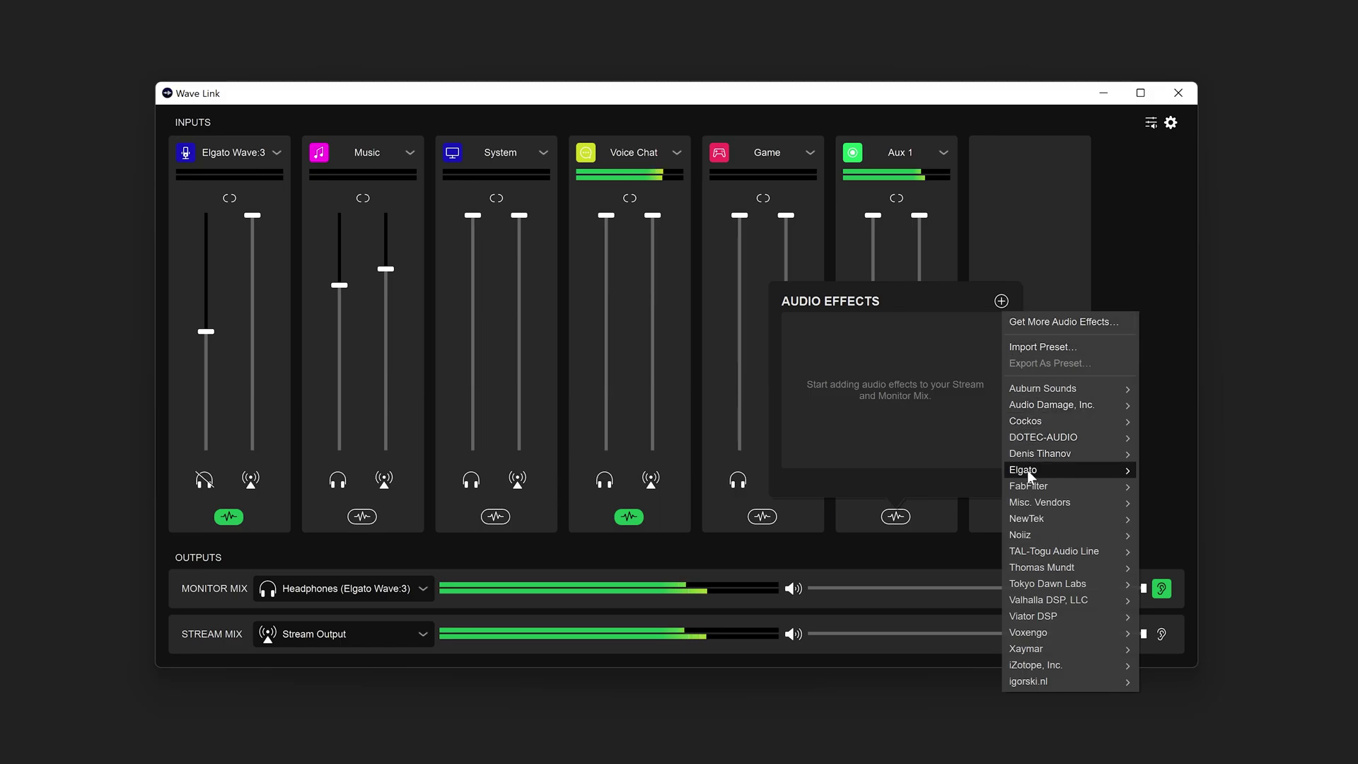
{"action": "left_click", "coordinate": [1172, 467]}
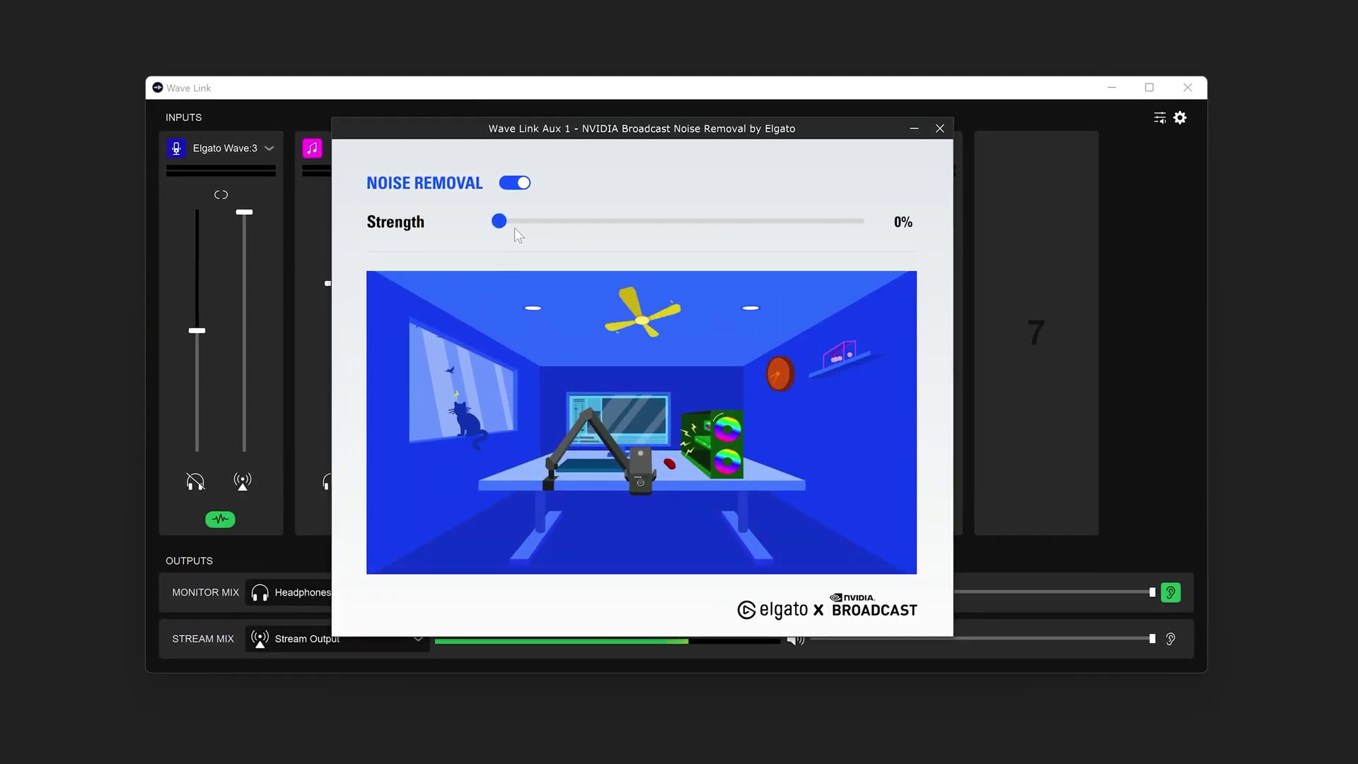
{"action": "left_click_drag", "start_coordinate": [515, 229], "coordinate": [841, 228]}
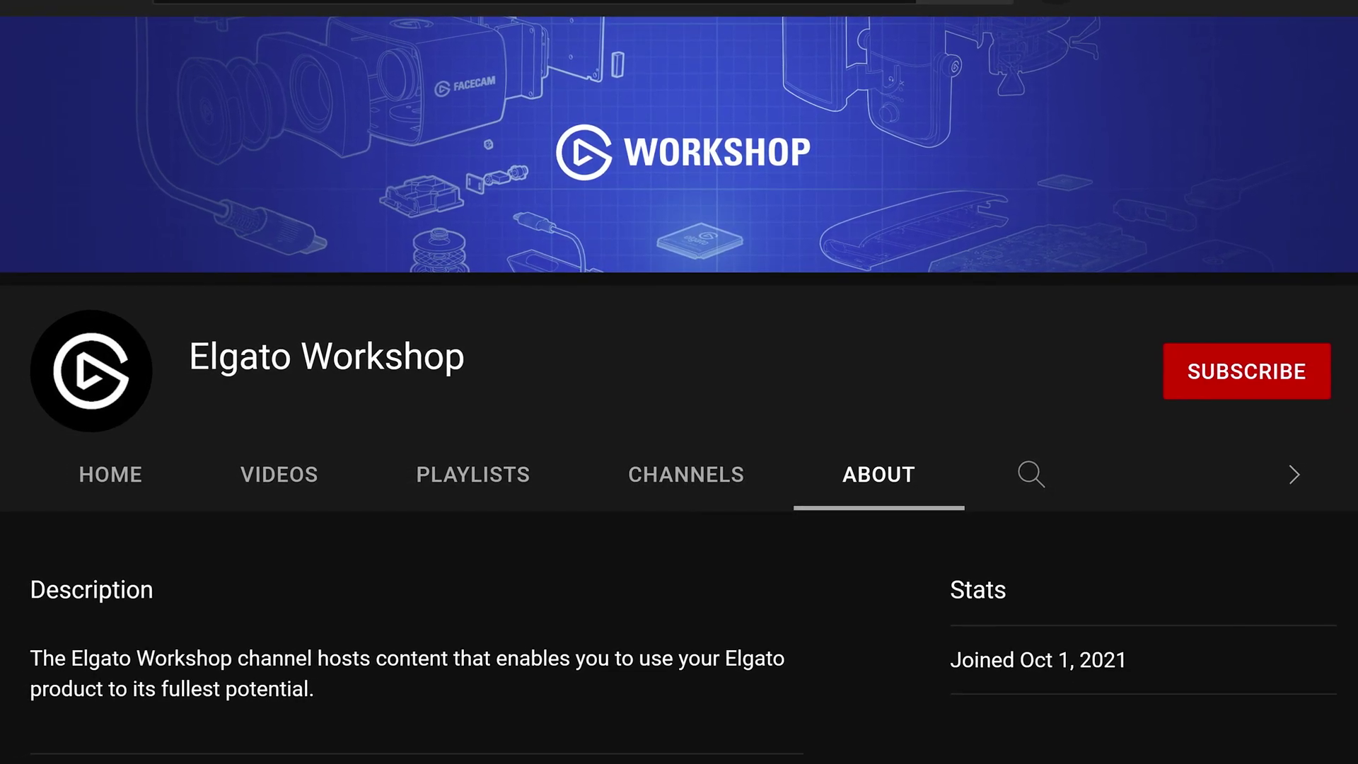
Step: Subscribe to the Elgato Workshop YouTube channel from its About page
{"action": "left_click", "coordinate": [1214, 377]}
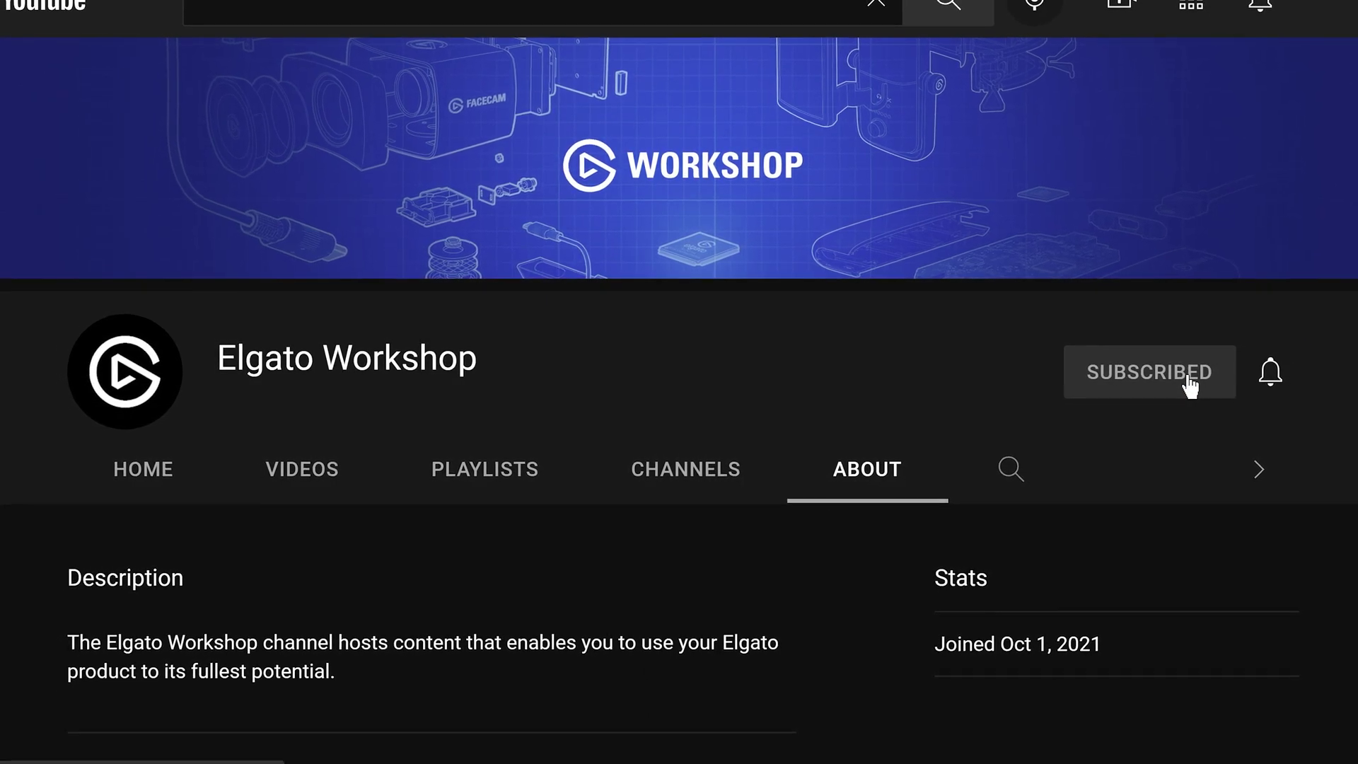